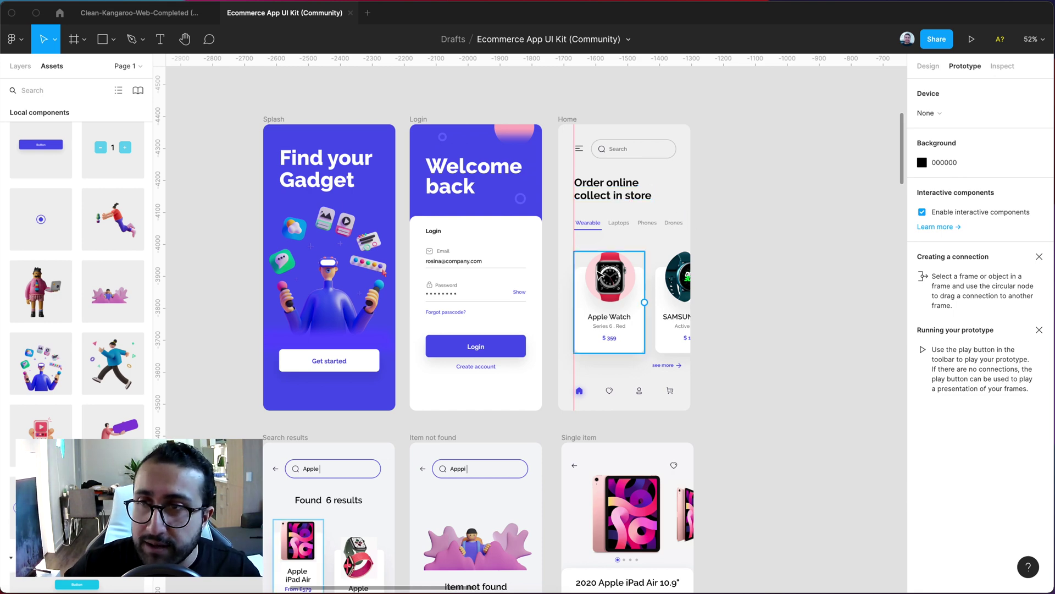
- Inspect the Login button's design properties, then present the Login frame as a prototype
{"action": "scroll", "coordinate": [537, 370], "scroll_direction": "up", "scroll_amount": 3}
{"action": "left_click", "coordinate": [531, 391]}
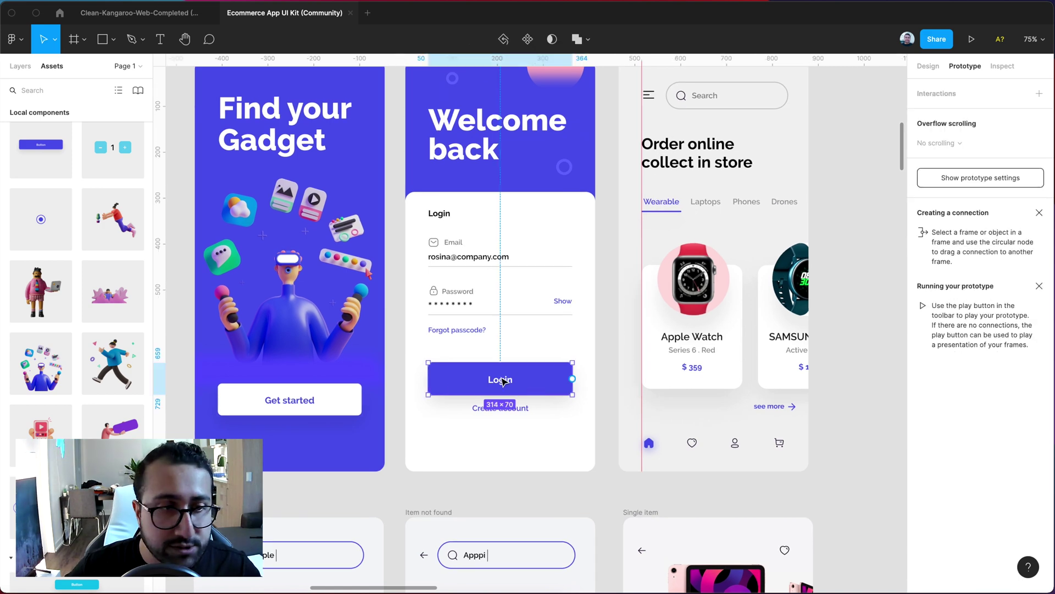
{"action": "left_click", "coordinate": [928, 66]}
{"action": "scroll", "coordinate": [555, 379], "scroll_direction": "up", "scroll_amount": 2}
{"action": "left_click", "coordinate": [428, 87]}
{"action": "left_click", "coordinate": [971, 39]}
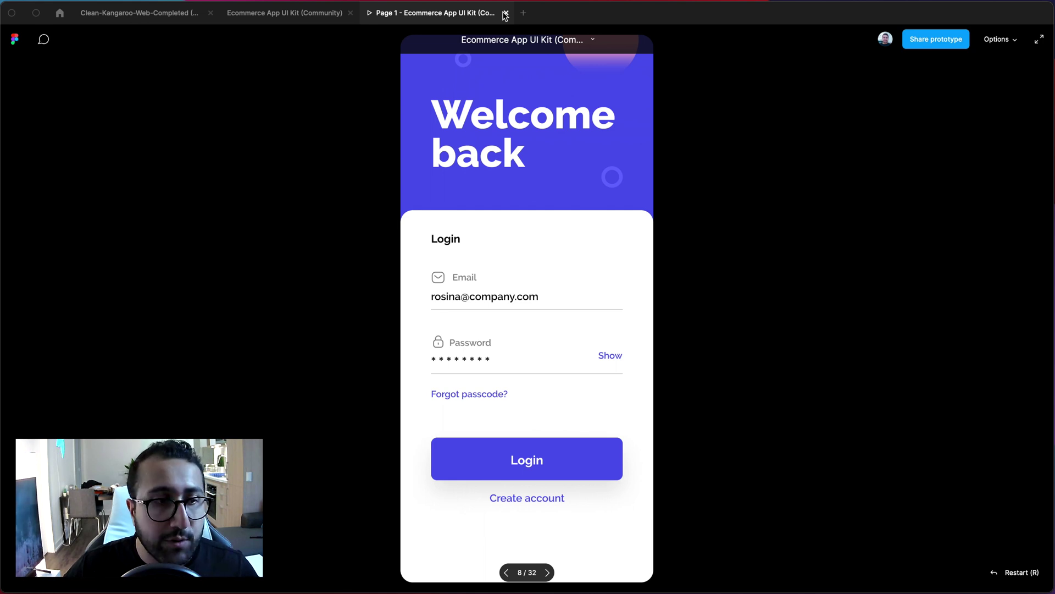
- Close the prototype preview and locate the existing Button component on the canvas
{"action": "left_click", "coordinate": [505, 13]}
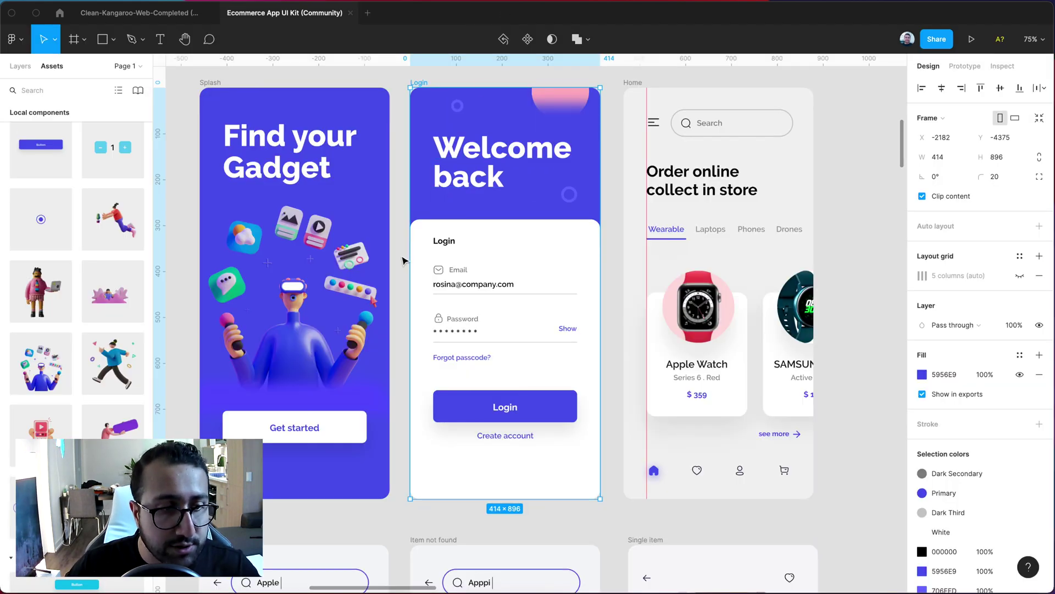
{"action": "scroll", "coordinate": [403, 260], "scroll_direction": "left", "scroll_amount": 15}
{"action": "scroll", "coordinate": [404, 260], "scroll_direction": "left", "scroll_amount": 8}
{"action": "scroll", "coordinate": [358, 247], "scroll_direction": "up", "scroll_amount": 3}
{"action": "left_click", "coordinate": [364, 248]}
{"action": "scroll", "coordinate": [368, 251], "scroll_direction": "down", "scroll_amount": 3}
{"action": "scroll", "coordinate": [368, 252], "scroll_direction": "up", "scroll_amount": 5}
{"action": "scroll", "coordinate": [367, 251], "scroll_direction": "up", "scroll_amount": 1}
- Draw a rectangle above the button component and centre a 'Button' text label on it
{"action": "key", "text": "r"}
{"action": "left_click_drag", "start_coordinate": [264, 228], "coordinate": [506, 276]}
{"action": "key", "text": "t"}
{"action": "left_click", "coordinate": [381, 252]}
{"action": "type", "text": "Button"}
{"action": "key", "text": "Escape"}
{"action": "left_click_drag", "start_coordinate": [384, 261], "coordinate": [393, 253]}
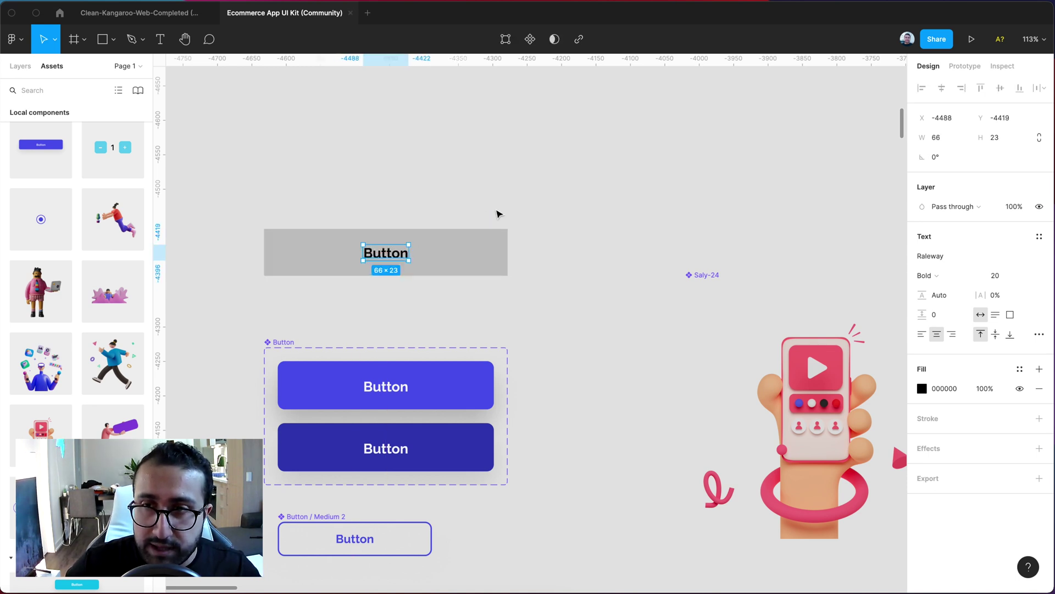
- Give the new rectangle a corner radius of 15
{"action": "left_click", "coordinate": [498, 240]}
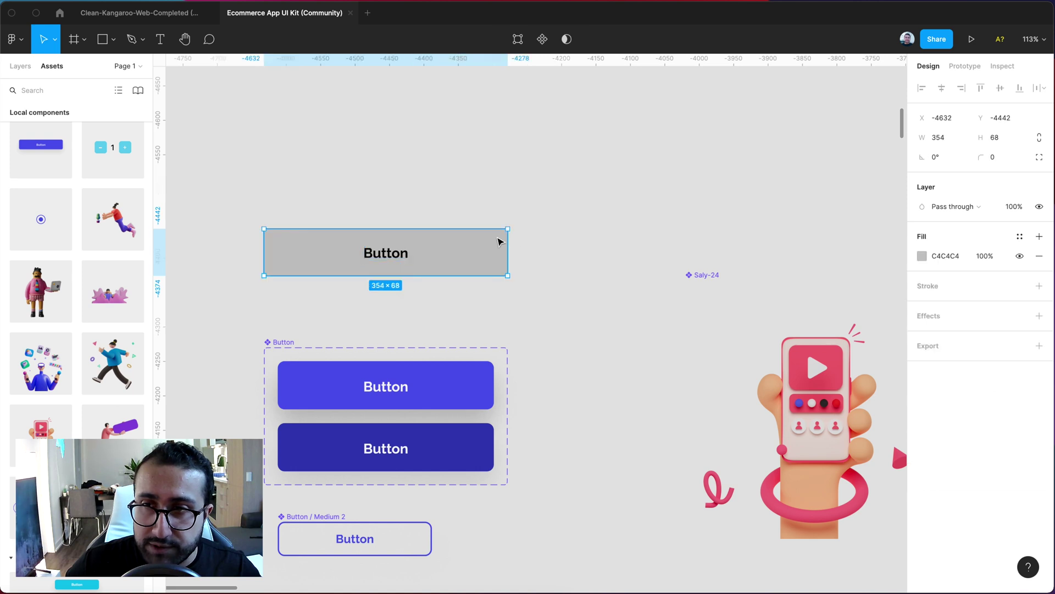
{"action": "type", "text": "20"}
{"action": "key", "text": "Return"}
{"action": "left_click", "coordinate": [996, 157]}
{"action": "type", "text": "15"}
{"action": "key", "text": "Return"}
- Fill the rectangle with purple 5956E9 and make the Button label white
{"action": "left_click", "coordinate": [923, 256]}
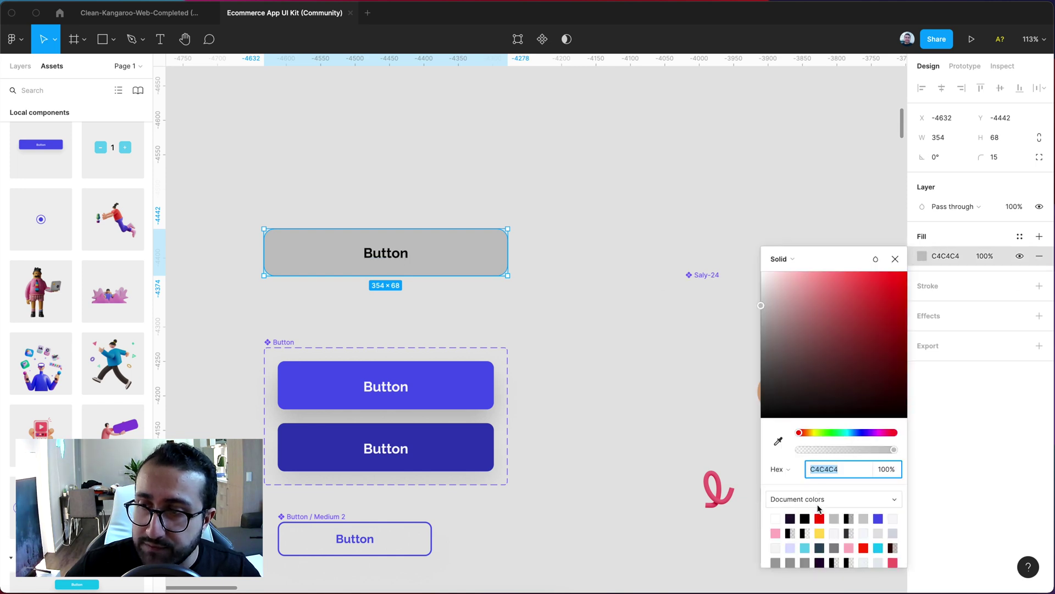
{"action": "left_click", "coordinate": [879, 518]}
{"action": "left_click", "coordinate": [405, 254]}
{"action": "left_click", "coordinate": [922, 388]}
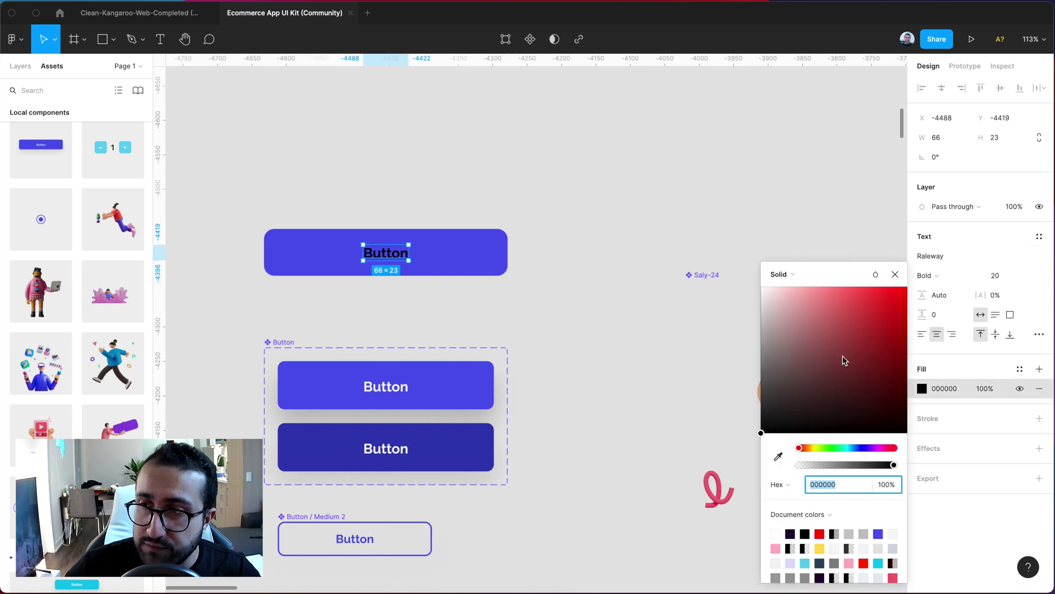
{"action": "left_click_drag", "start_coordinate": [842, 355], "coordinate": [718, 238]}
{"action": "left_click", "coordinate": [569, 251]}
- Select the purple rectangle with its Button label and create a component from them
{"action": "left_click_drag", "start_coordinate": [523, 196], "coordinate": [255, 296]}
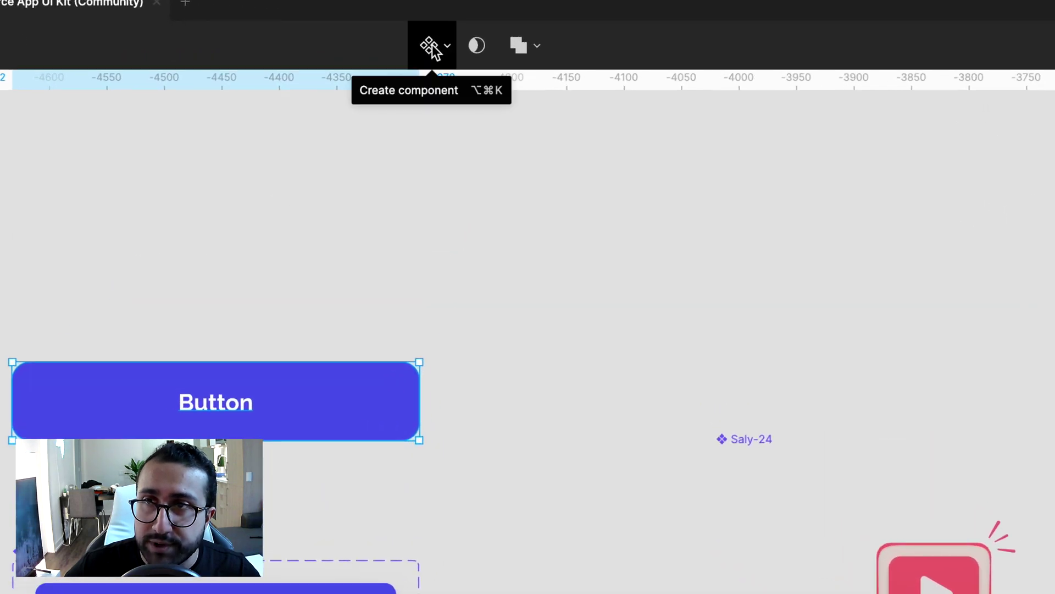
{"action": "left_click", "coordinate": [431, 46]}
{"action": "scroll", "coordinate": [428, 273], "scroll_direction": "down", "scroll_amount": 2}
- Add a second variant to Component 1 and rename its variant property to Status
{"action": "left_click", "coordinate": [1038, 302]}
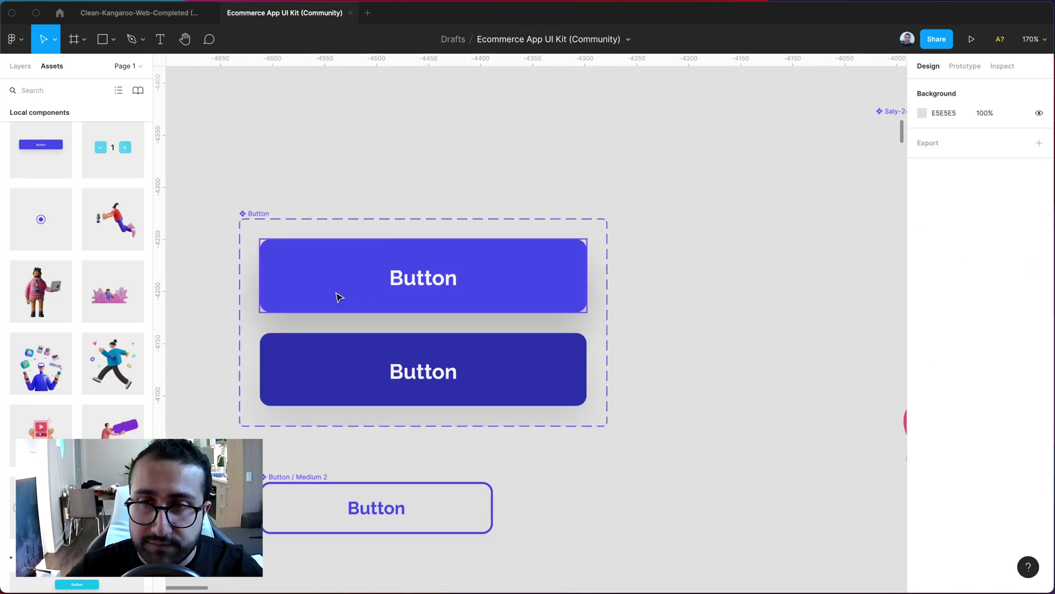
{"action": "left_click", "coordinate": [338, 297]}
{"action": "left_click", "coordinate": [257, 217]}
{"action": "double_click", "coordinate": [928, 322]}
{"action": "type", "text": "Status"}
{"action": "key", "text": "Return"}
- Change the Tapped variant's rectangle fill to the darker 3230A3
{"action": "left_click", "coordinate": [536, 374]}
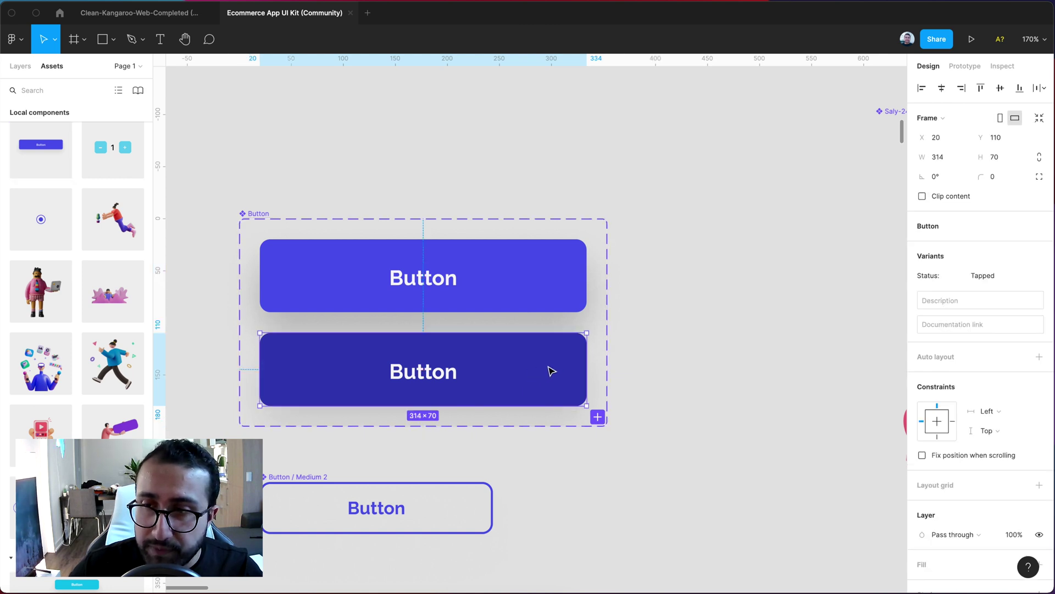
{"action": "double_click", "coordinate": [514, 360]}
{"action": "left_click", "coordinate": [922, 335]}
{"action": "left_click", "coordinate": [864, 344]}
- Link the default Button variant to Tapped with a While pressing trigger and Instant animation
{"action": "left_click", "coordinate": [721, 384]}
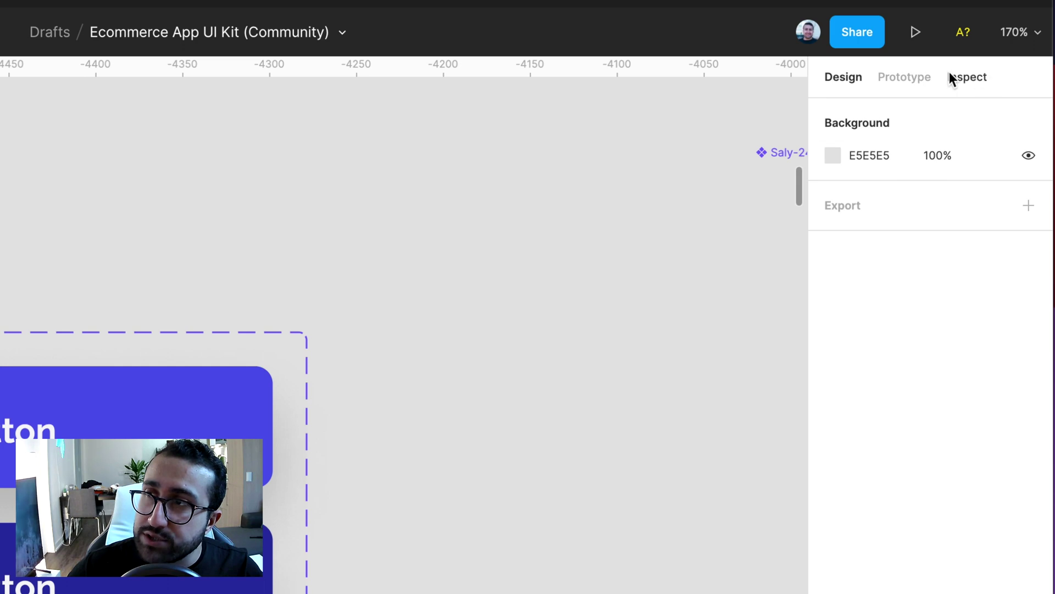
{"action": "left_click", "coordinate": [929, 81]}
{"action": "left_click", "coordinate": [586, 275]}
{"action": "left_click_drag", "start_coordinate": [594, 275], "coordinate": [566, 356]}
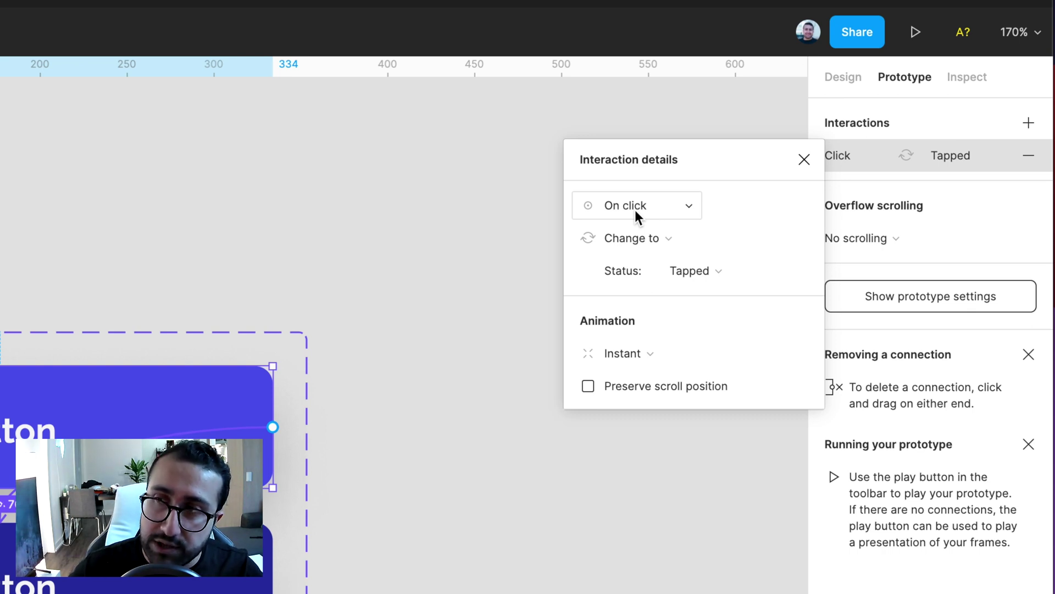
{"action": "left_click", "coordinate": [635, 210]}
{"action": "left_click", "coordinate": [680, 281]}
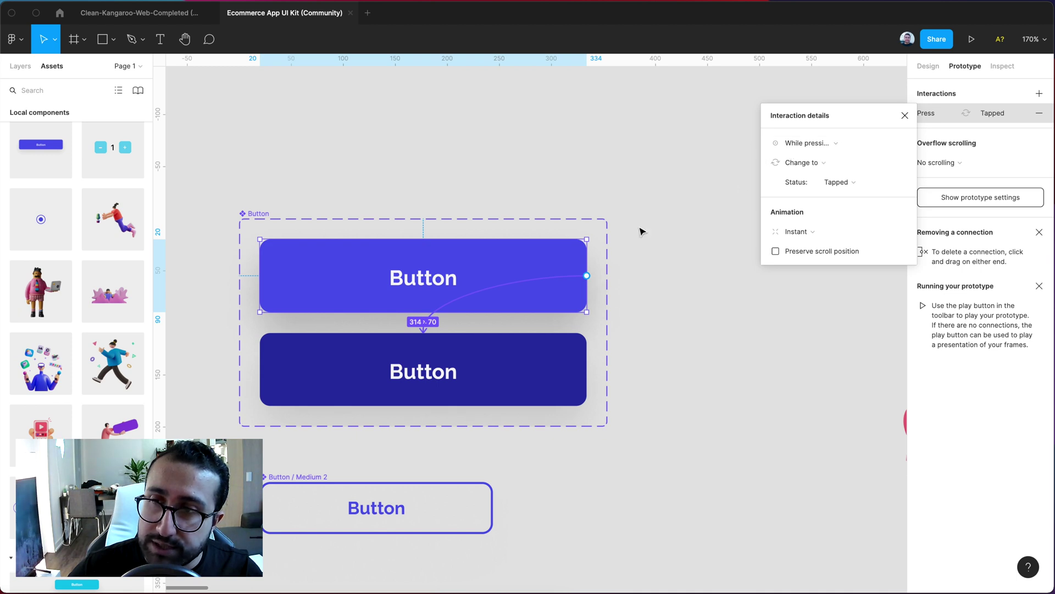
{"action": "left_click", "coordinate": [793, 242]}
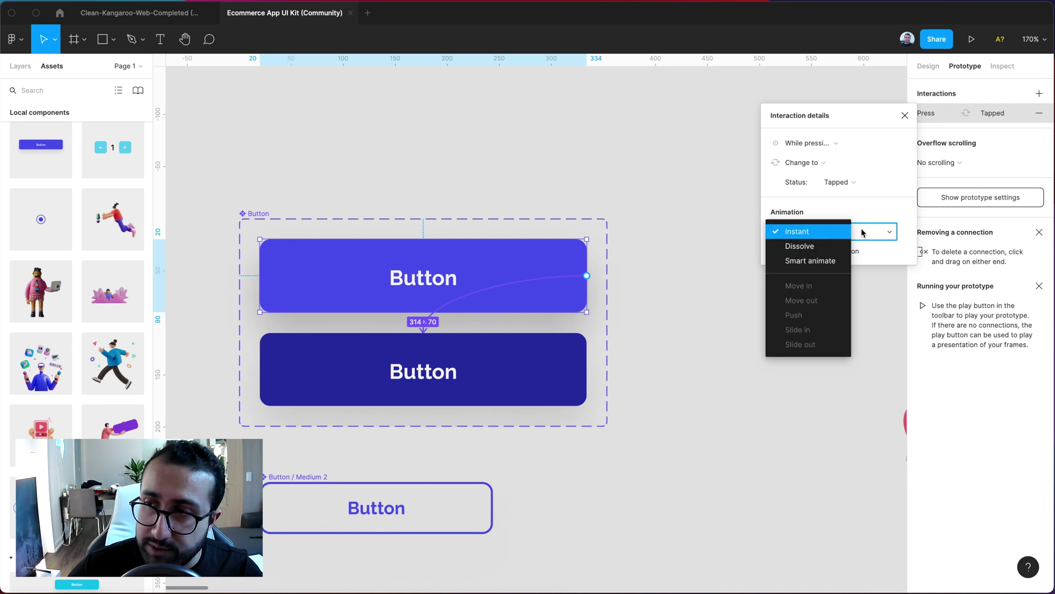
{"action": "left_click", "coordinate": [861, 232]}
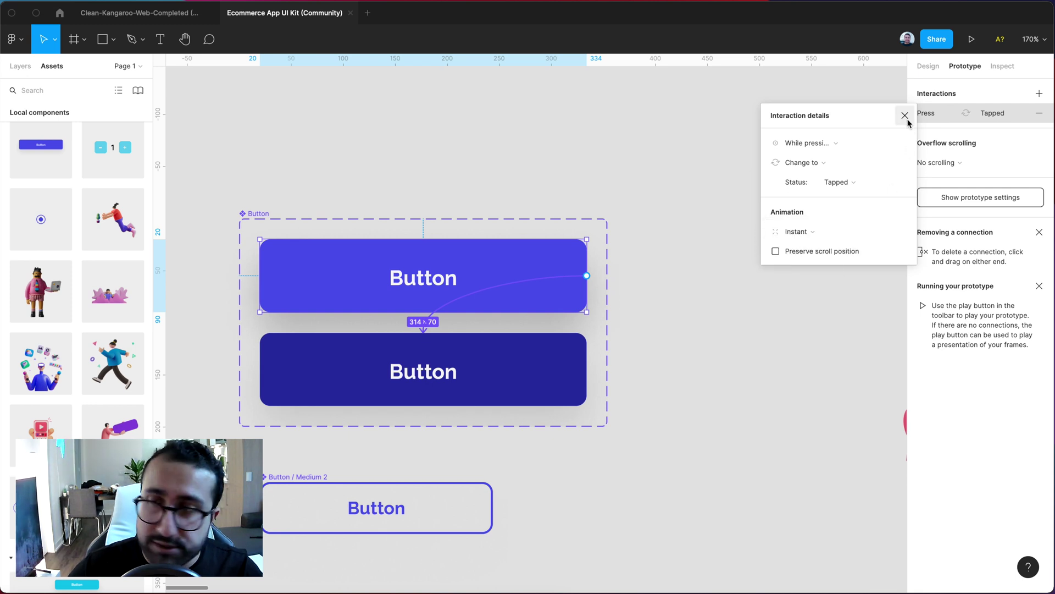
{"action": "left_click", "coordinate": [792, 233]}
{"action": "left_click", "coordinate": [873, 234]}
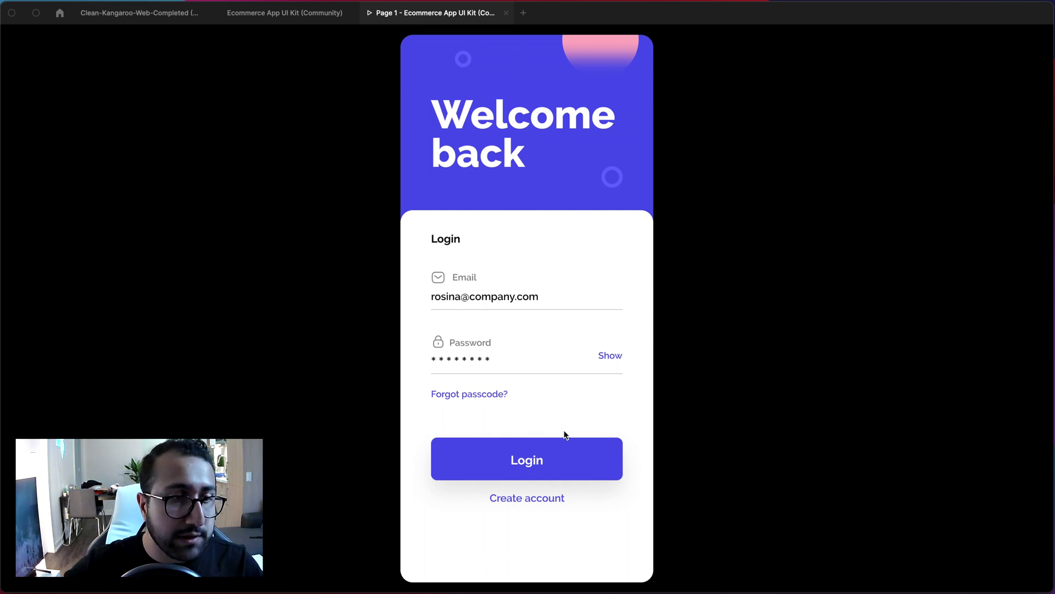
- Close the prototype preview after testing the pressed Login button
{"action": "key", "text": "super+w"}
- From the Checkout frame's payment radio button, go to the Radio Buttons main component
{"action": "scroll", "coordinate": [425, 226], "scroll_direction": "down", "scroll_amount": 20}
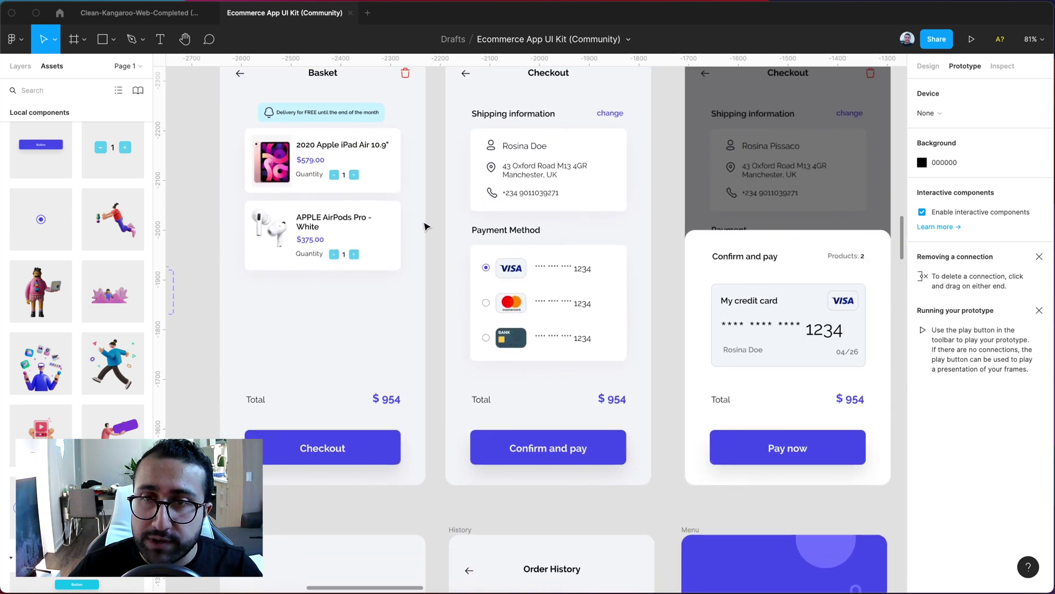
{"action": "scroll", "coordinate": [425, 225], "scroll_direction": "up", "scroll_amount": 2}
{"action": "left_click", "coordinate": [448, 95]}
{"action": "scroll", "coordinate": [533, 383], "scroll_direction": "up", "scroll_amount": 5}
{"action": "right_click", "coordinate": [454, 354]}
{"action": "left_click", "coordinate": [355, 279]}
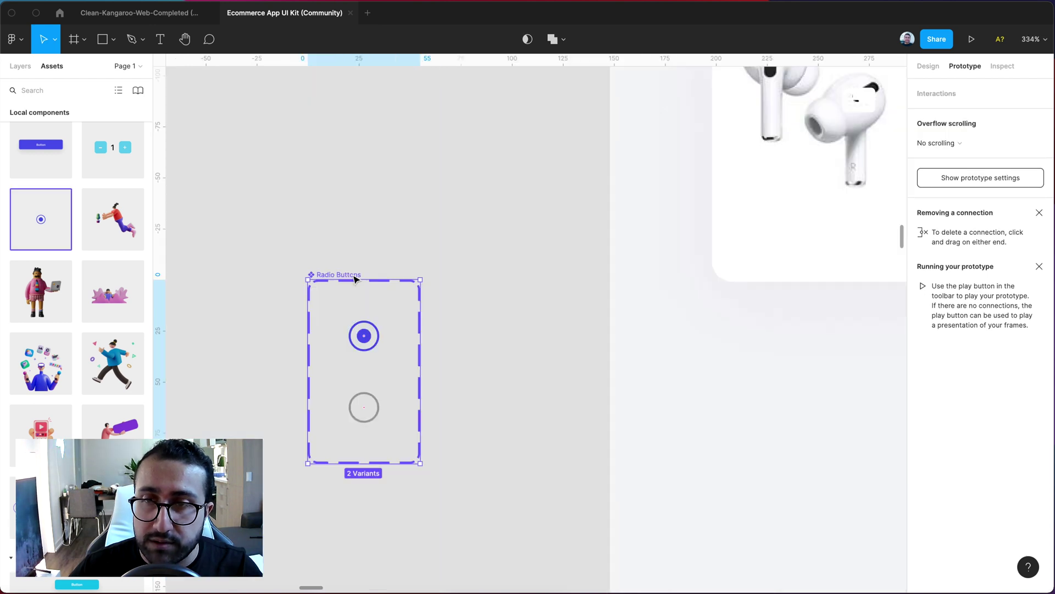